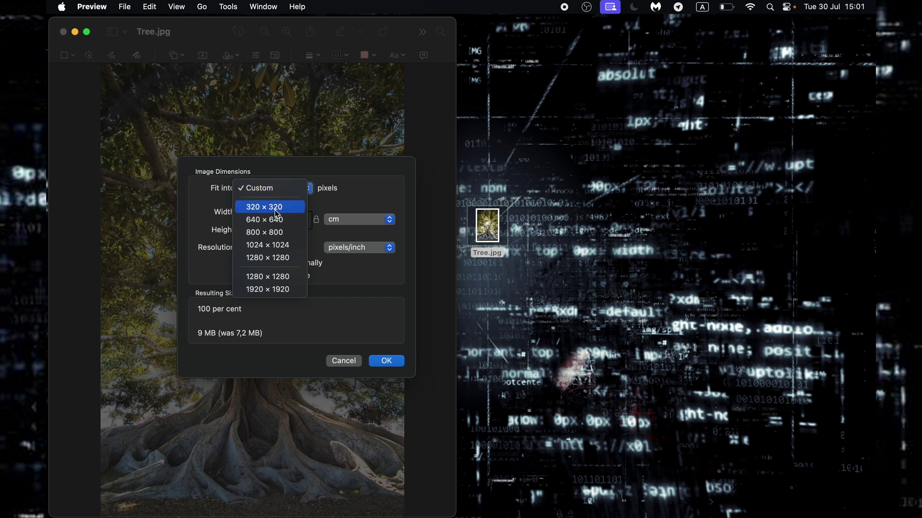
{"action": "key", "text": "Escape"}
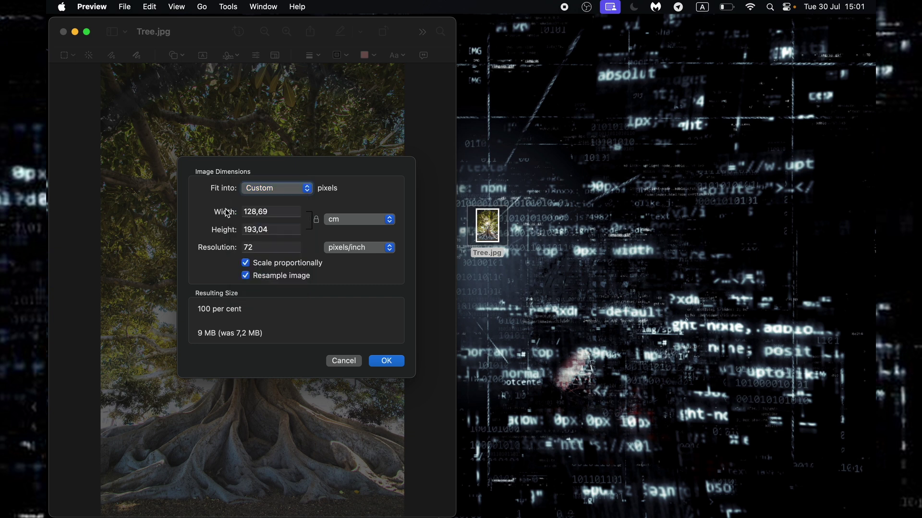
{"action": "left_click", "coordinate": [364, 219]}
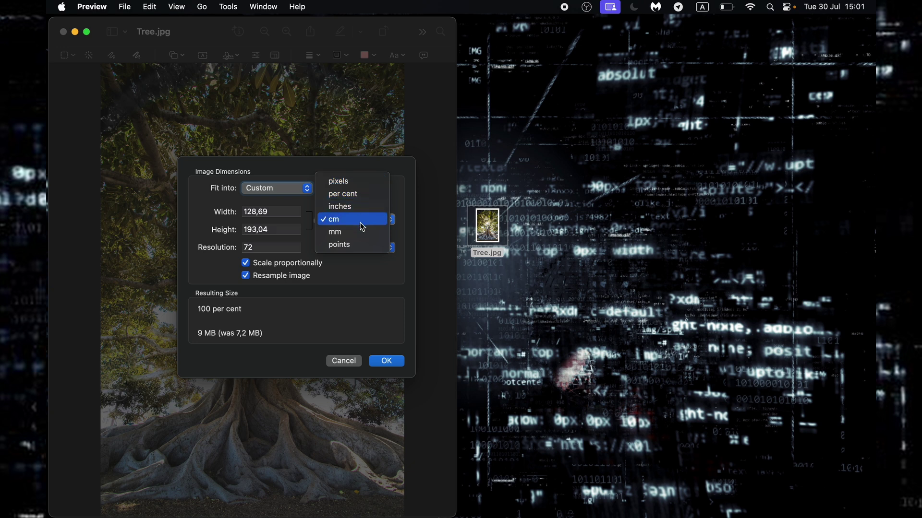
{"action": "left_click", "coordinate": [343, 219]}
{"action": "left_click", "coordinate": [318, 219]}
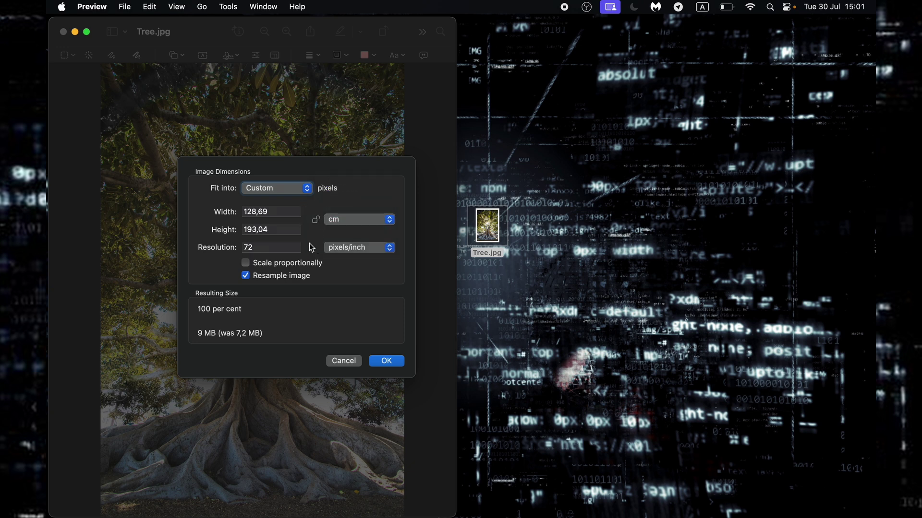
{"action": "left_click", "coordinate": [299, 267]}
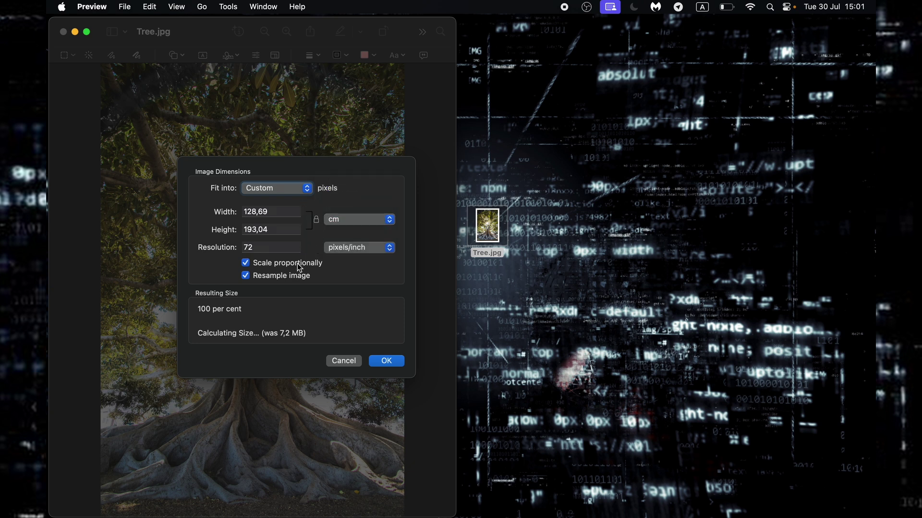
Step: Resize Tree.jpg proportionally to a width of 70 cm at a resolution of 71 pixels/inch
{"action": "left_click", "coordinate": [281, 212]}
{"action": "type", "text": "70"}
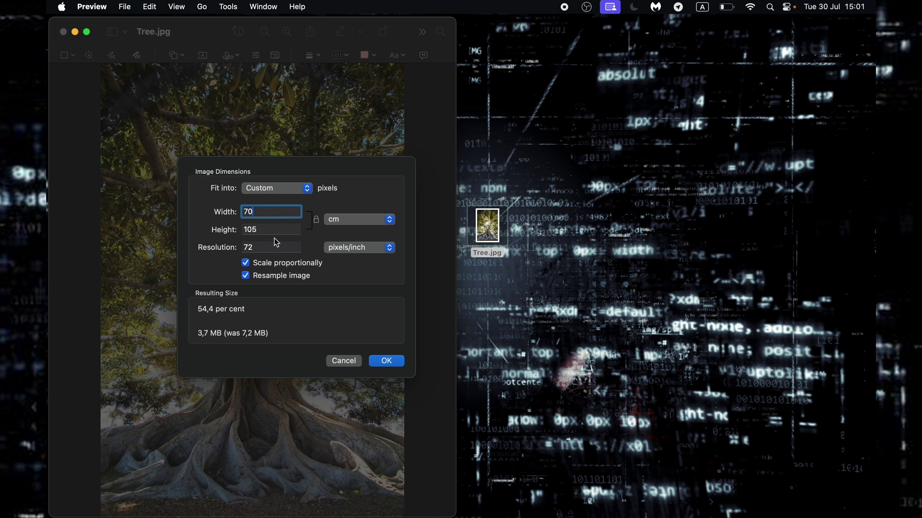
{"action": "left_click", "coordinate": [270, 246]}
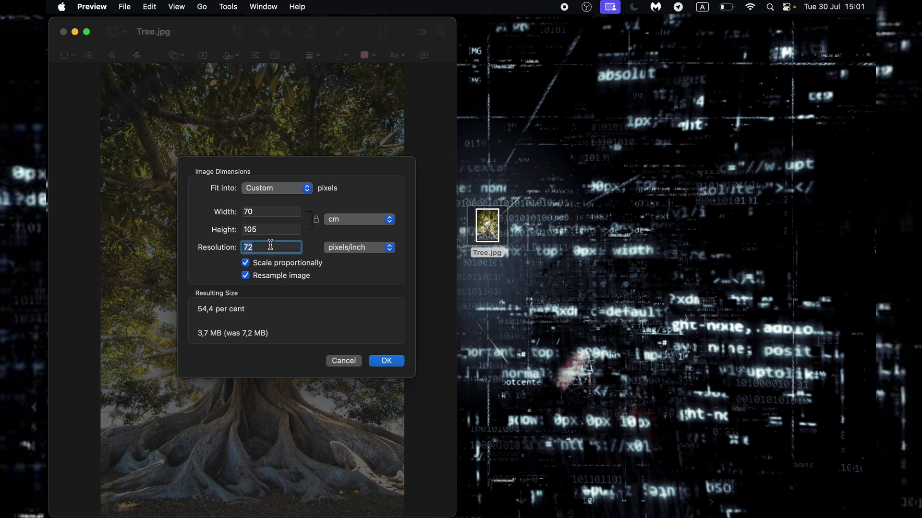
{"action": "type", "text": "71"}
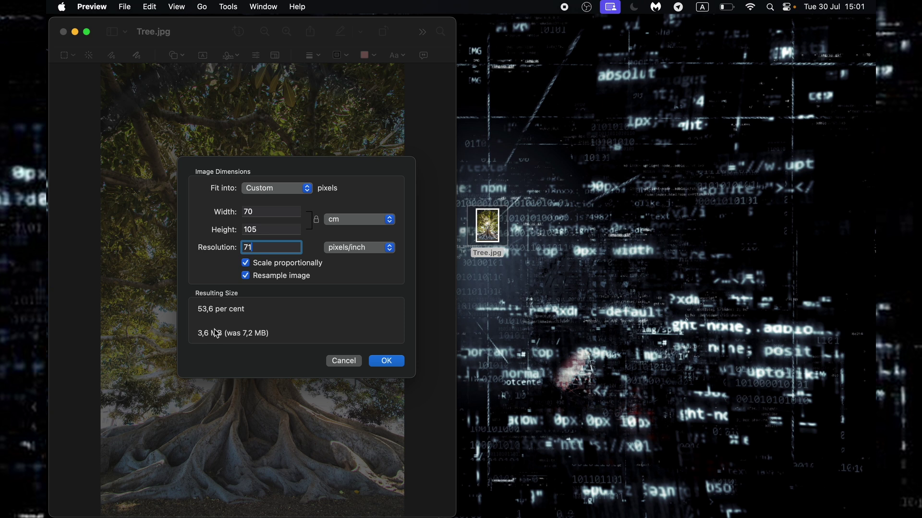
{"action": "left_click", "coordinate": [224, 314]}
{"action": "left_click", "coordinate": [228, 313]}
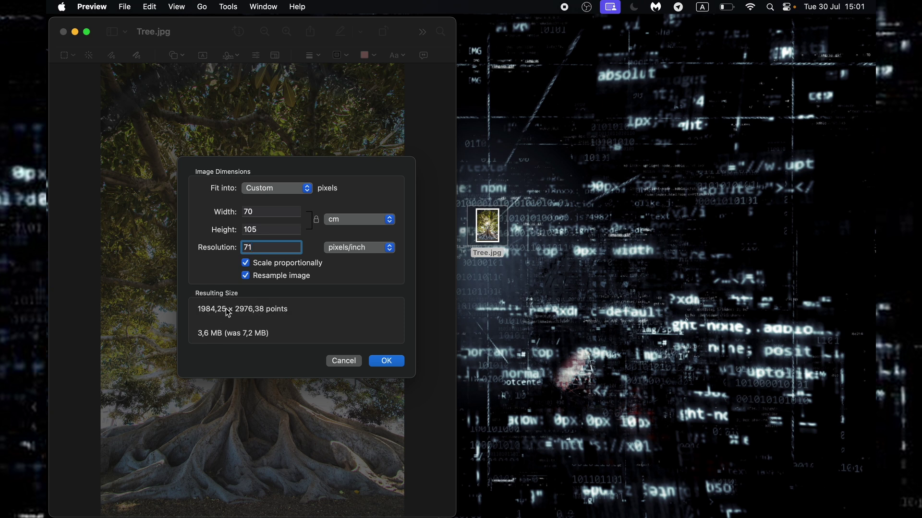
{"action": "left_click", "coordinate": [228, 313]}
{"action": "left_click", "coordinate": [385, 362]}
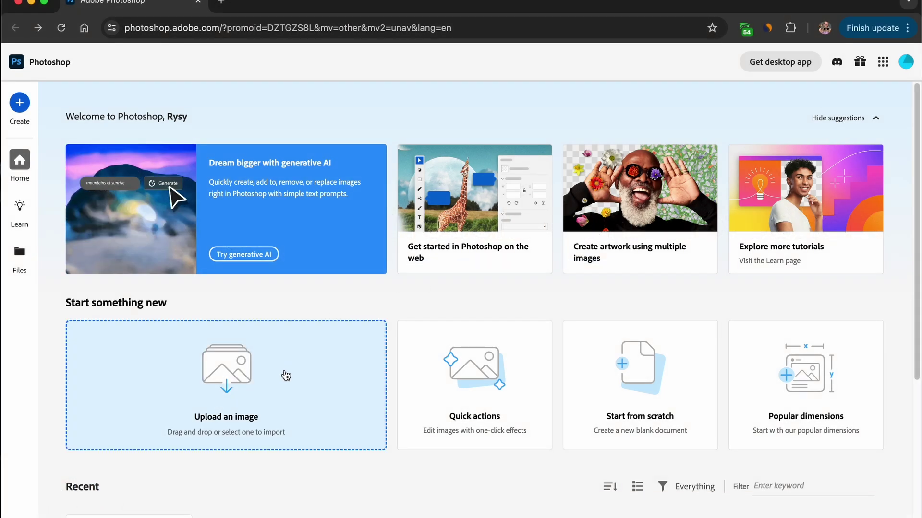
Step: Switch to Adobe Photoshop on the web and upload Tree.jpg from the Desktop
{"action": "left_click", "coordinate": [286, 375]}
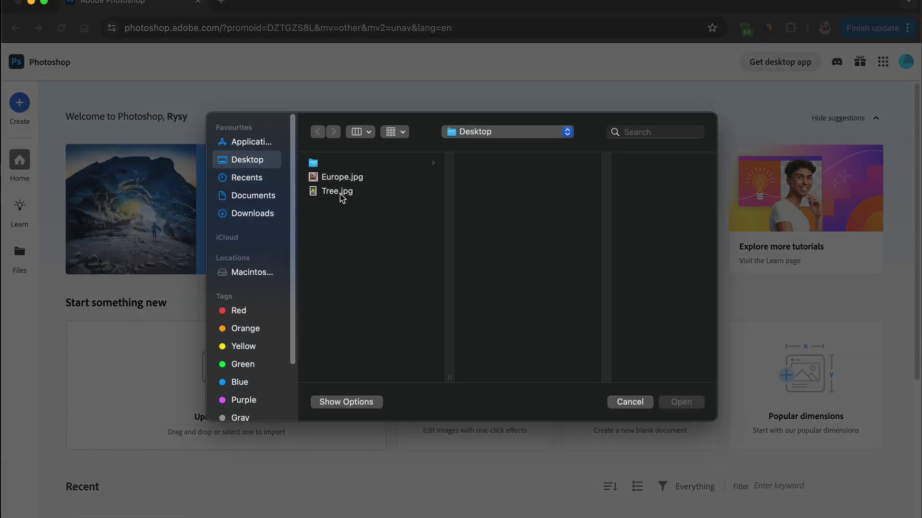
{"action": "left_click", "coordinate": [339, 192]}
{"action": "left_click", "coordinate": [675, 400]}
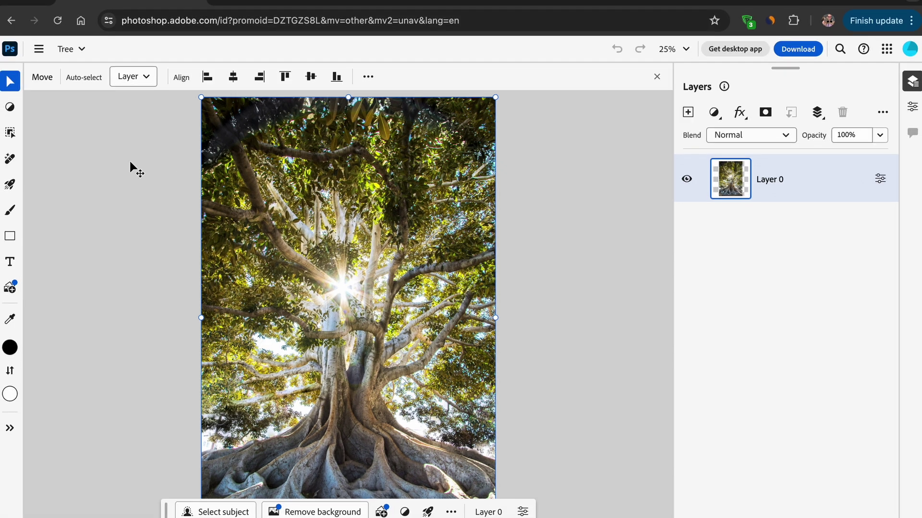
Step: Examine the width, height, aspect lock and position settings of Layer 0 with the Transform tool
{"action": "left_click", "coordinate": [10, 82]}
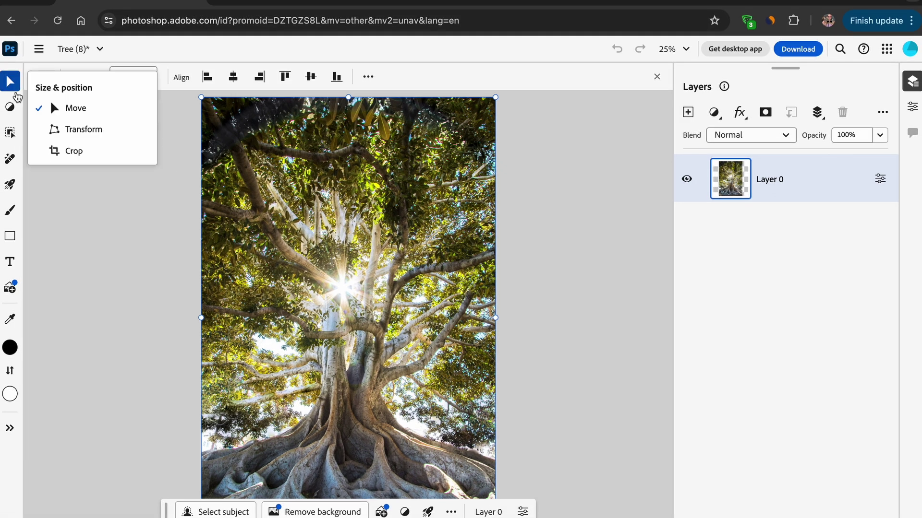
{"action": "left_click", "coordinate": [71, 140]}
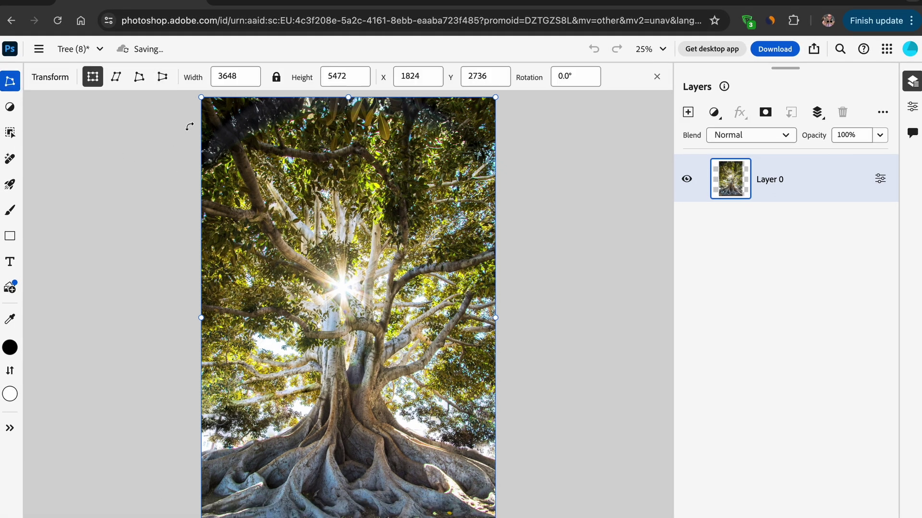
{"action": "left_click", "coordinate": [222, 74]}
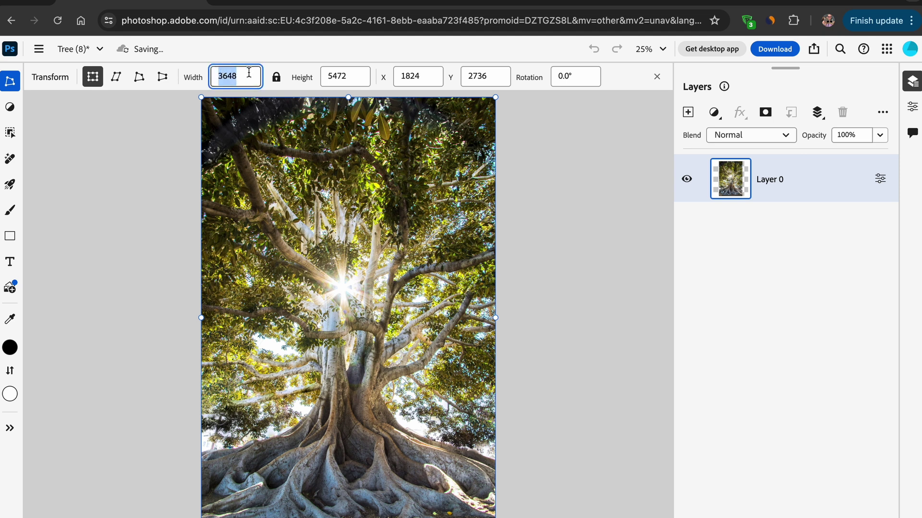
{"action": "key", "text": "Tab"}
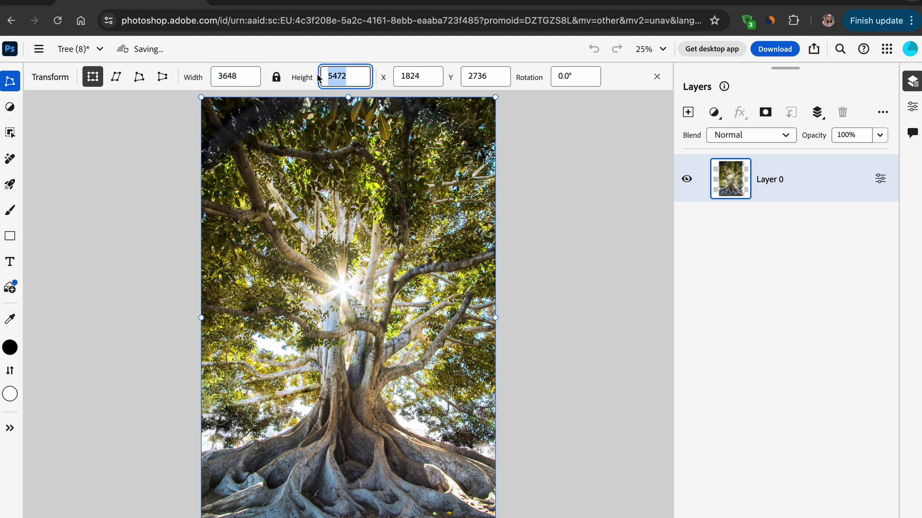
{"action": "left_click", "coordinate": [278, 81]}
{"action": "left_click", "coordinate": [280, 81]}
{"action": "left_click", "coordinate": [420, 75]}
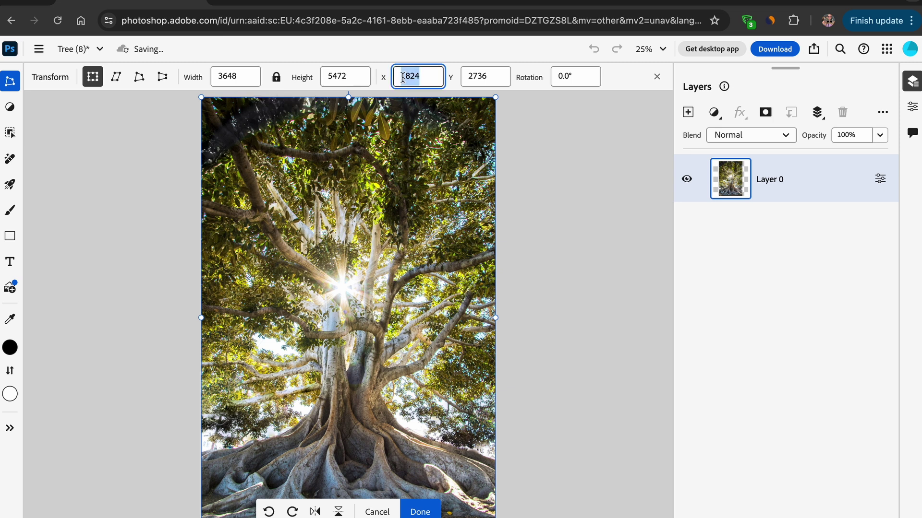
{"action": "left_click", "coordinate": [490, 75]}
{"action": "key", "text": "Return"}
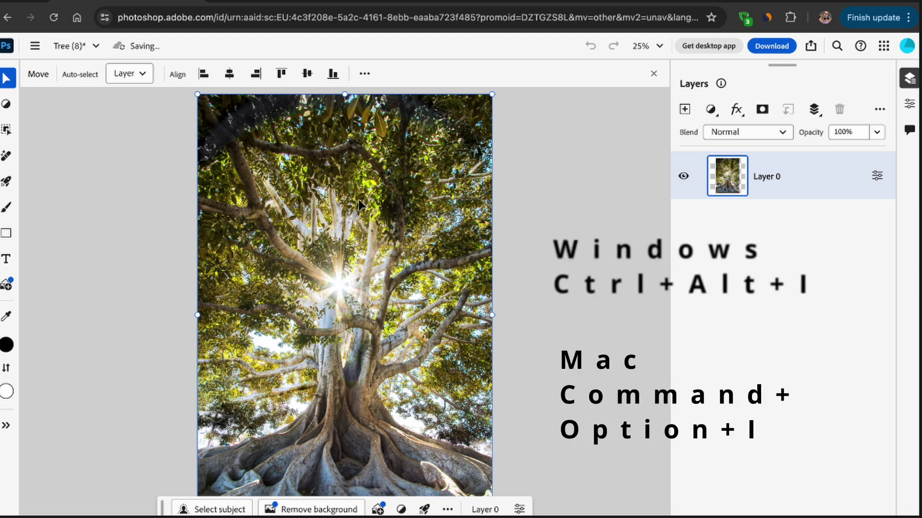
Step: Open the Image size settings and set the resample mode to Bicubic sharper, keeping the original fit and inches
{"action": "key", "text": "super+alt+i"}
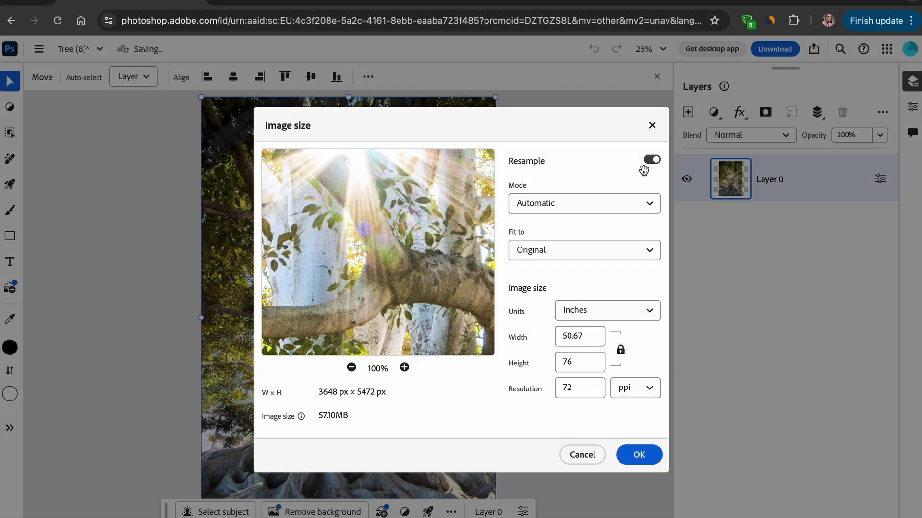
{"action": "left_click", "coordinate": [605, 207]}
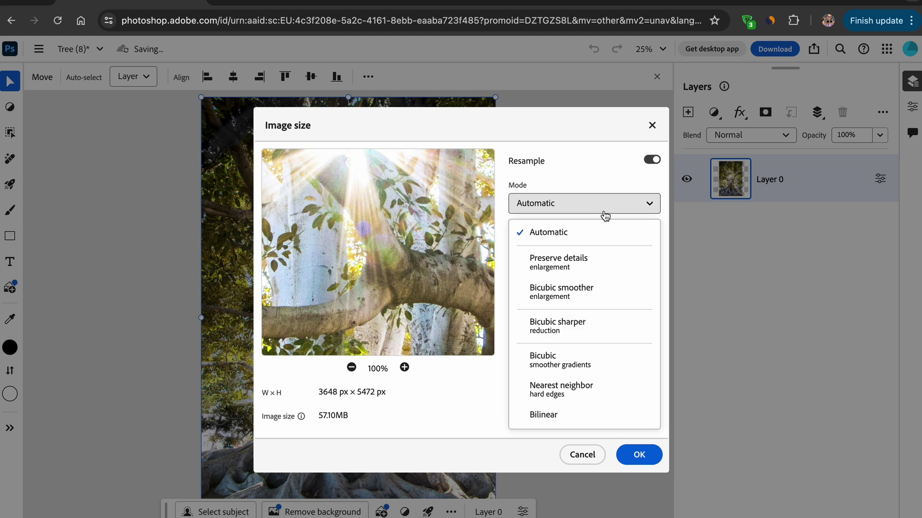
{"action": "left_click", "coordinate": [579, 329]}
{"action": "left_click", "coordinate": [582, 259]}
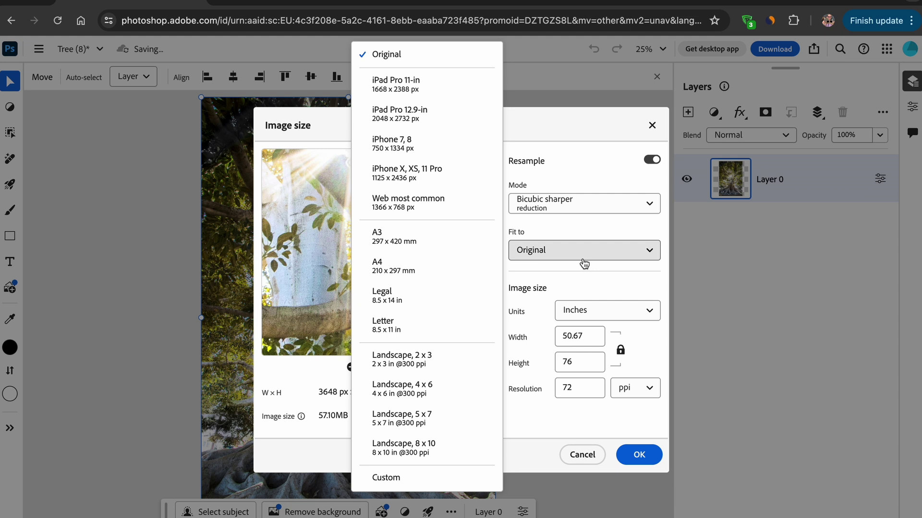
{"action": "left_click", "coordinate": [584, 264]}
{"action": "left_click", "coordinate": [579, 312]}
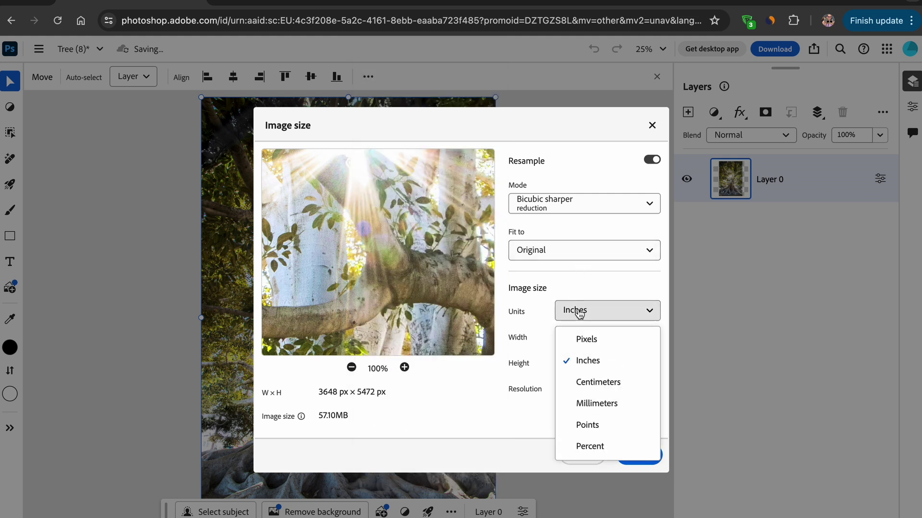
{"action": "left_click", "coordinate": [580, 312]}
Step: Try an image width of 40 inches with the proportions locked
{"action": "double_click", "coordinate": [579, 337]}
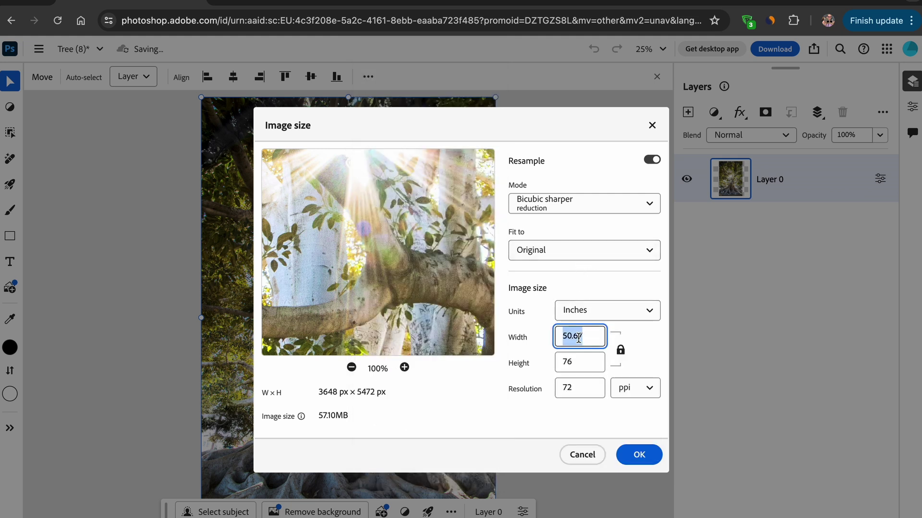
{"action": "type", "text": "40"}
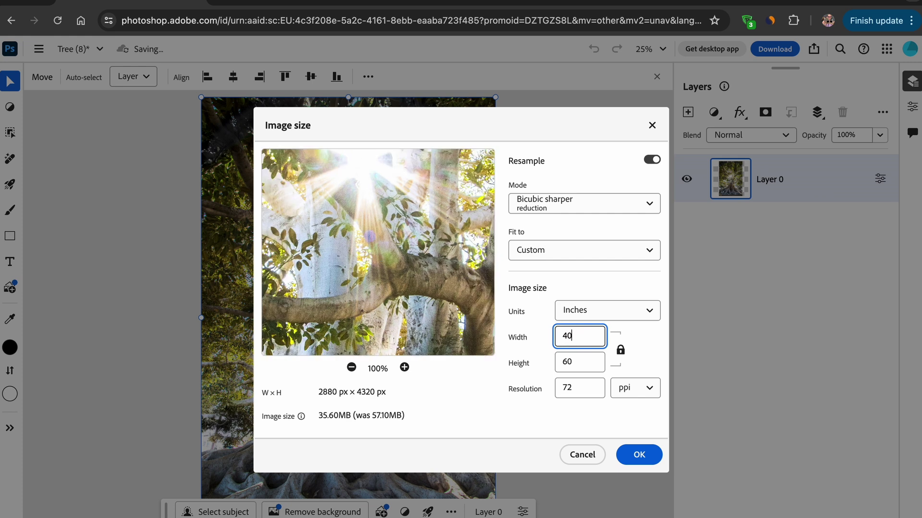
{"action": "left_click", "coordinate": [620, 350]}
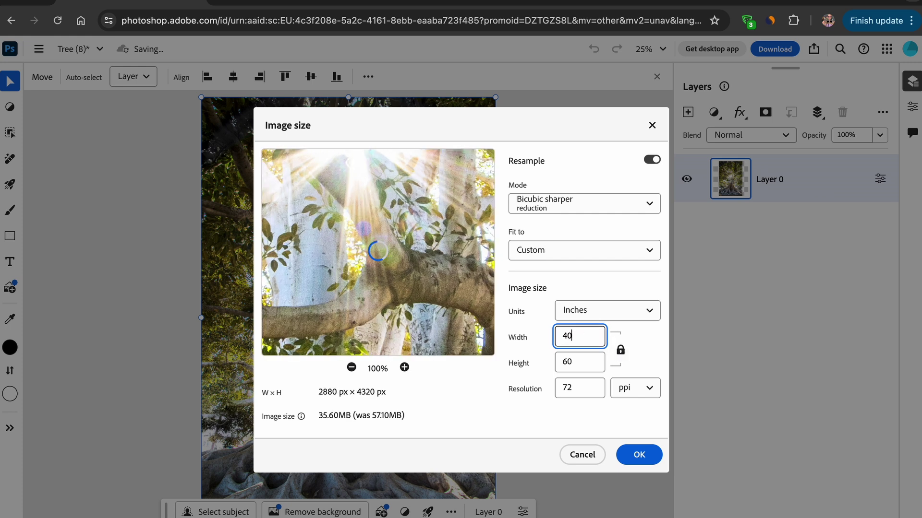
{"action": "left_click", "coordinate": [621, 352]}
Step: Set the image resolution to 50 ppi and apply the resize
{"action": "double_click", "coordinate": [589, 387]}
{"action": "type", "text": "50"}
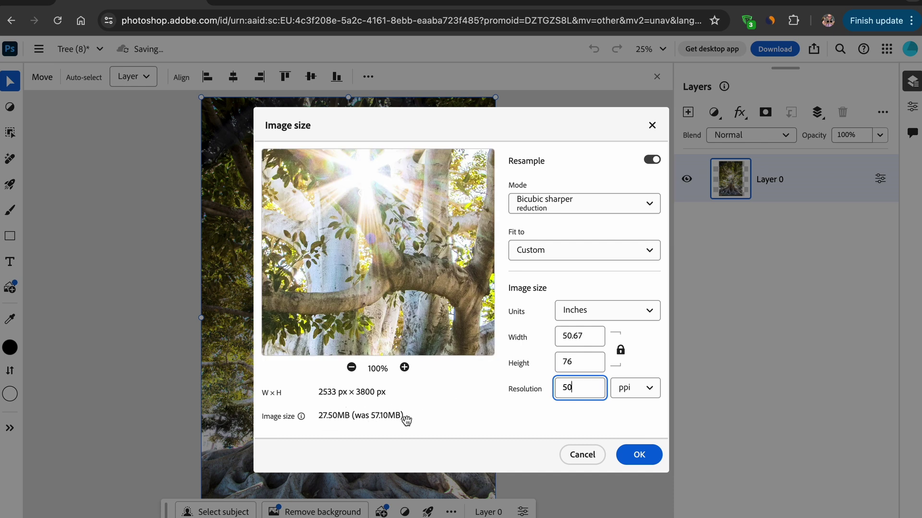
{"action": "left_click", "coordinate": [638, 455]}
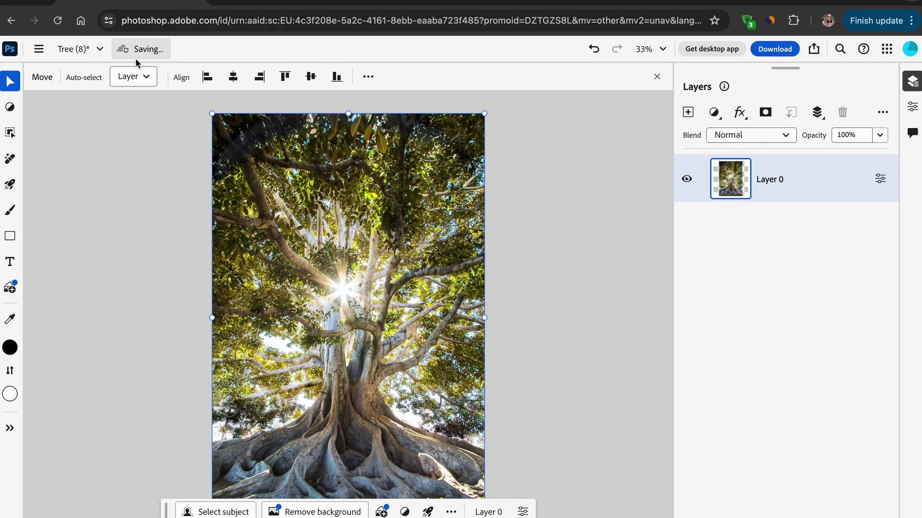
{"action": "left_click", "coordinate": [38, 48]}
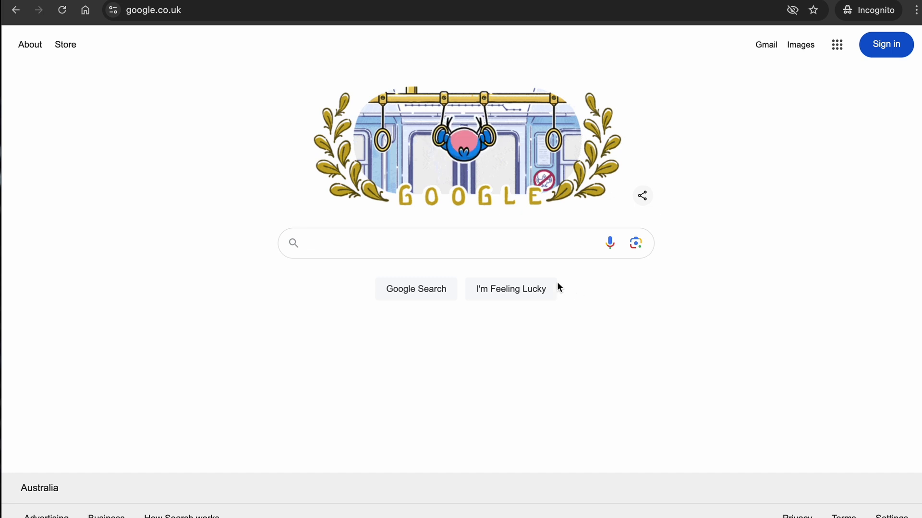
Step: Search Google for "Reduce image sizes" and look through the results for online image resizers
{"action": "left_click", "coordinate": [489, 246]}
{"action": "type", "text": "R"}
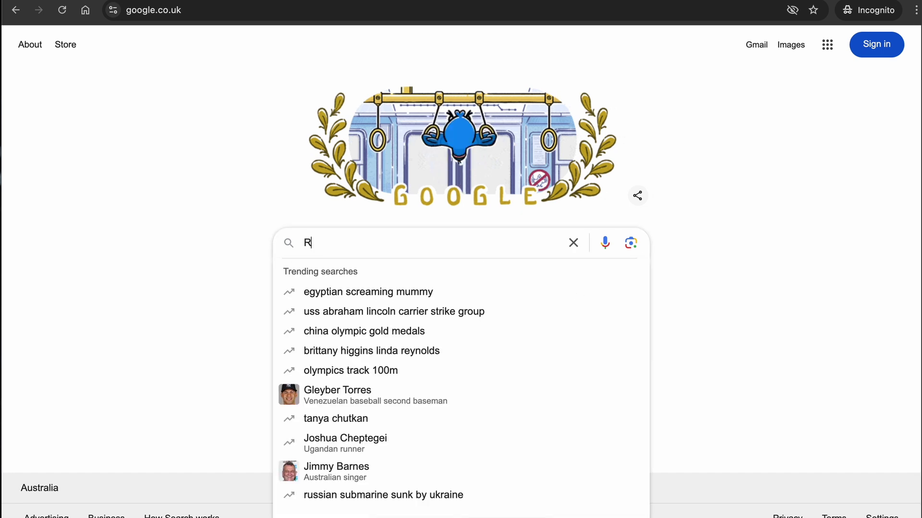
{"action": "type", "text": "educe "}
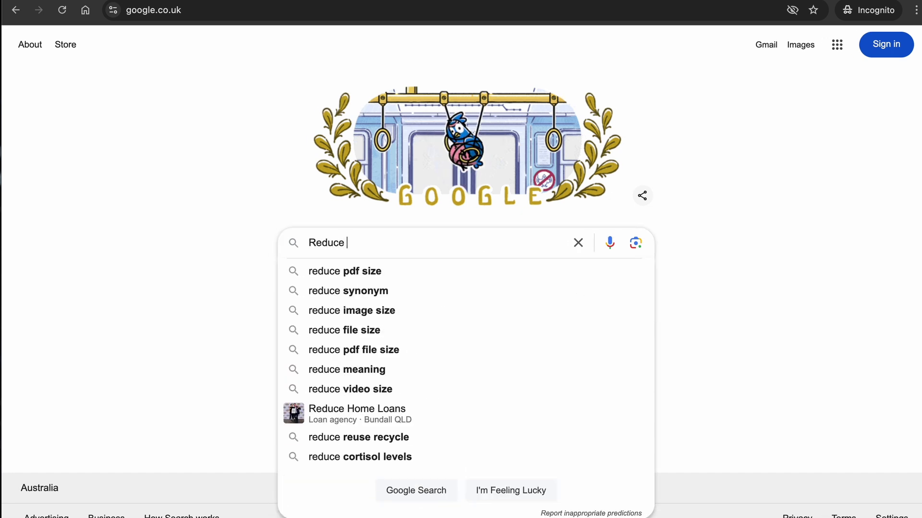
{"action": "type", "text": "image sizes"}
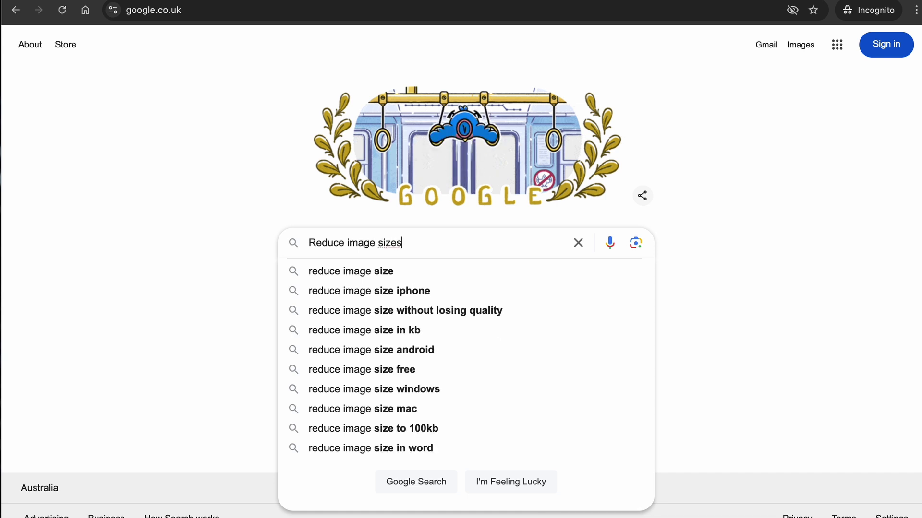
{"action": "key", "text": "Return"}
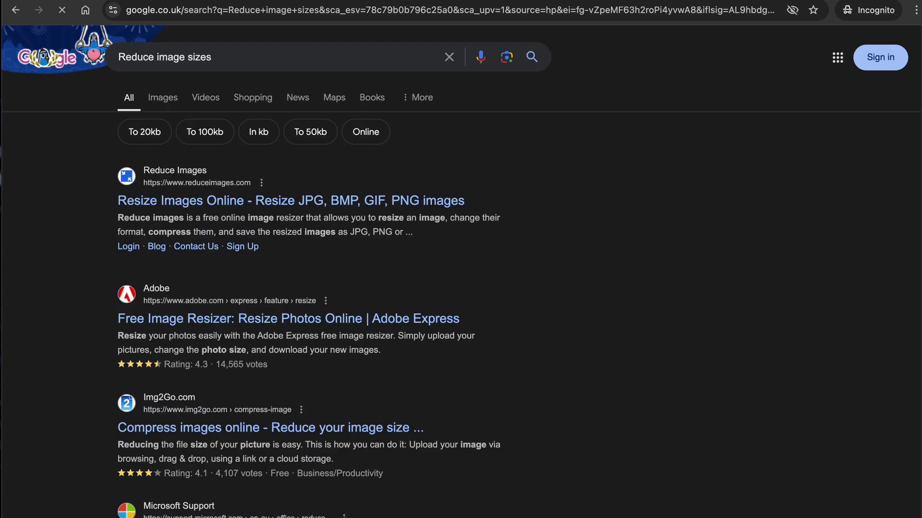
{"action": "scroll", "coordinate": [409, 262], "scroll_direction": "down", "scroll_amount": 3}
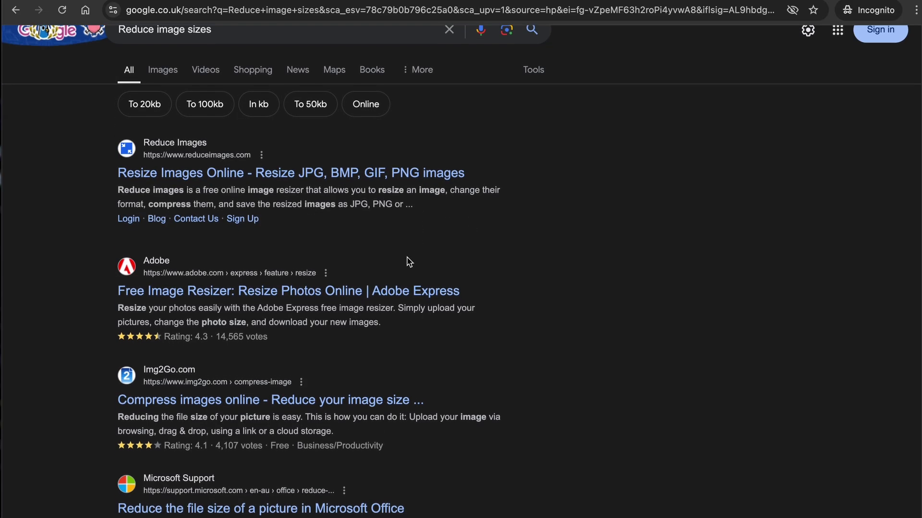
{"action": "scroll", "coordinate": [409, 262], "scroll_direction": "down", "scroll_amount": 4}
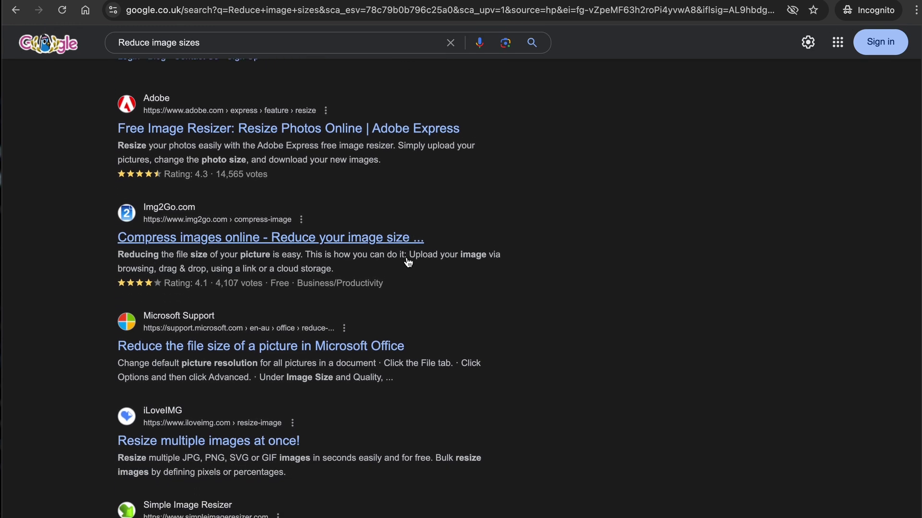
{"action": "scroll", "coordinate": [408, 262], "scroll_direction": "down", "scroll_amount": 4}
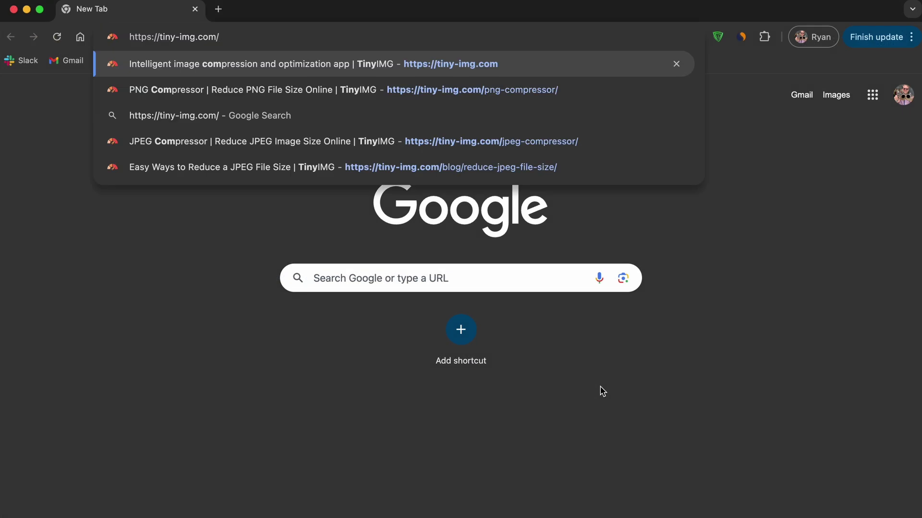
{"action": "key", "text": "Return"}
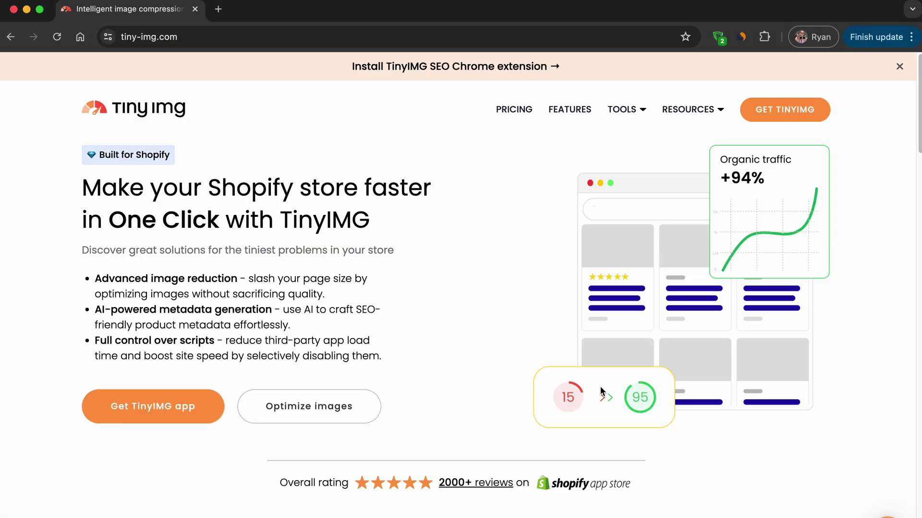
Step: Open TinyIMG's JPEG compressor and upload Europe.jpg from the Desktop for compression
{"action": "mouse_move", "coordinate": [622, 123]}
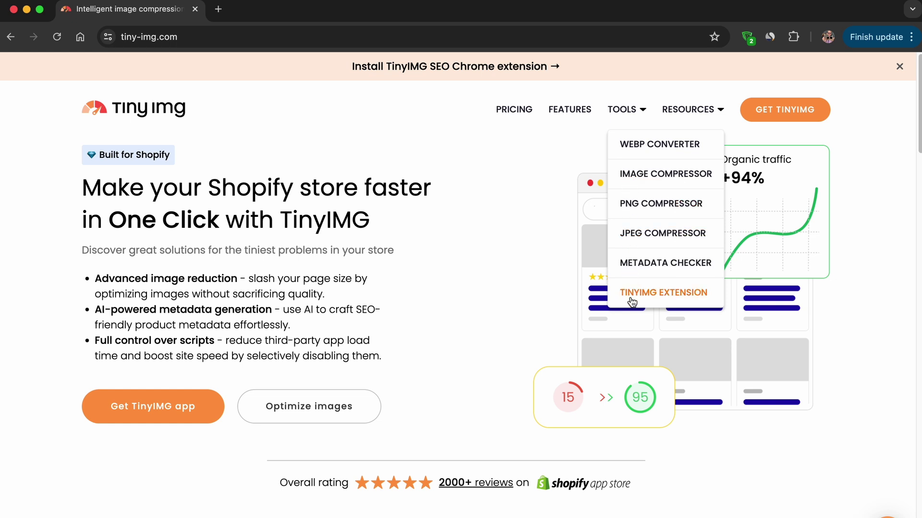
{"action": "left_click", "coordinate": [632, 235]}
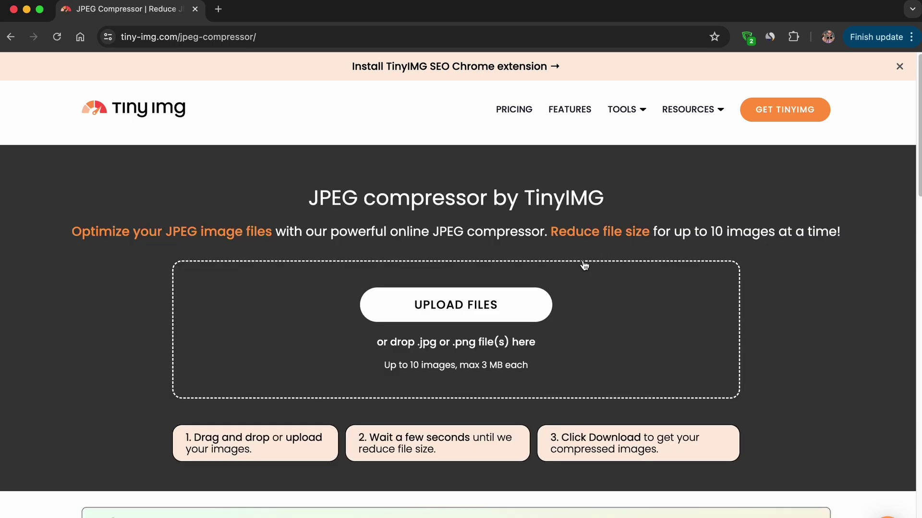
{"action": "left_click", "coordinate": [488, 305]}
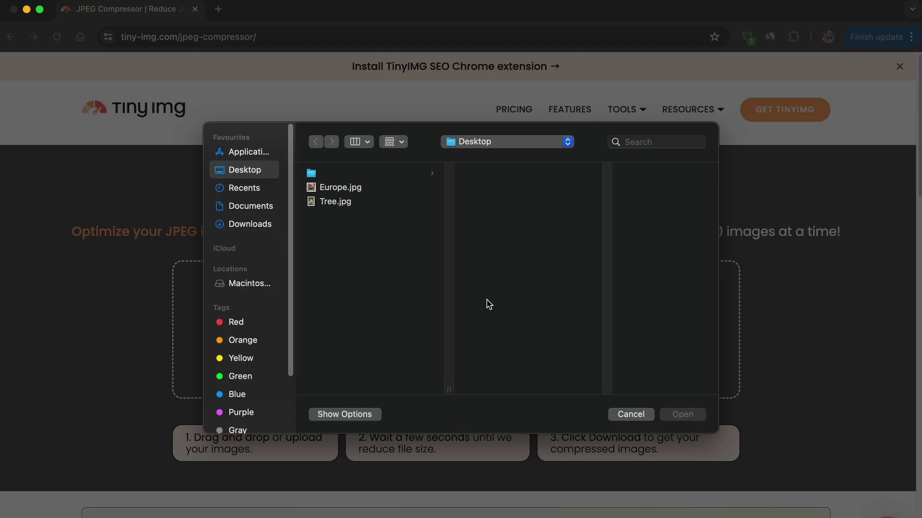
{"action": "left_click", "coordinate": [354, 189]}
{"action": "left_click", "coordinate": [677, 414]}
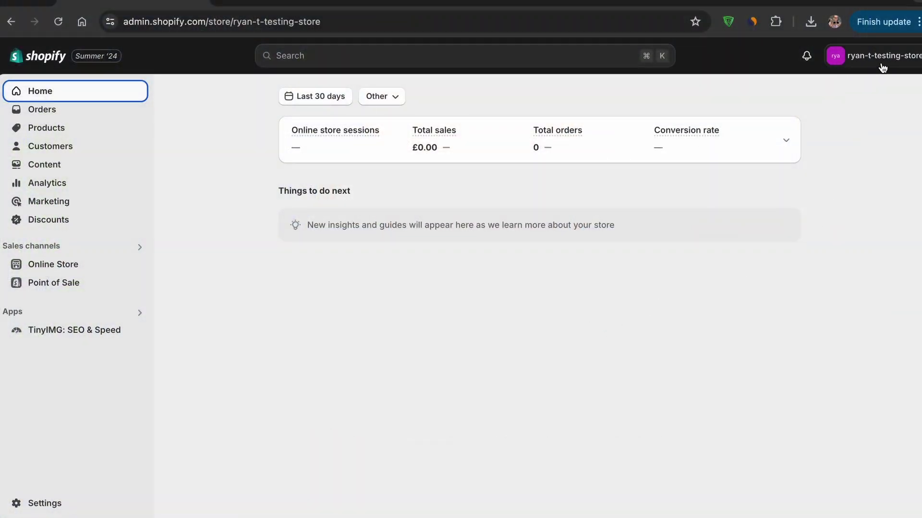
Step: View the Shopify store's active products and refresh the Optimize images page of TinyIMG: SEO & Speed to sync newly uploaded images
{"action": "left_click", "coordinate": [82, 128]}
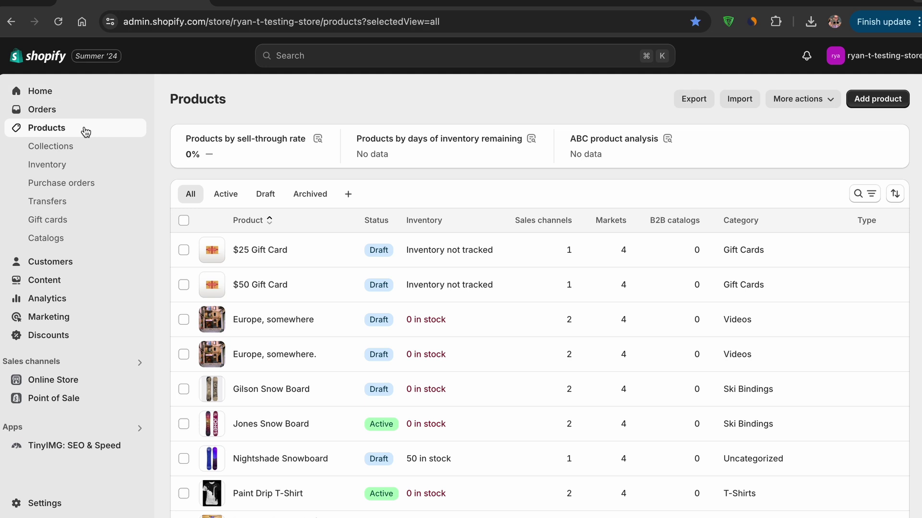
{"action": "left_click", "coordinate": [226, 194]}
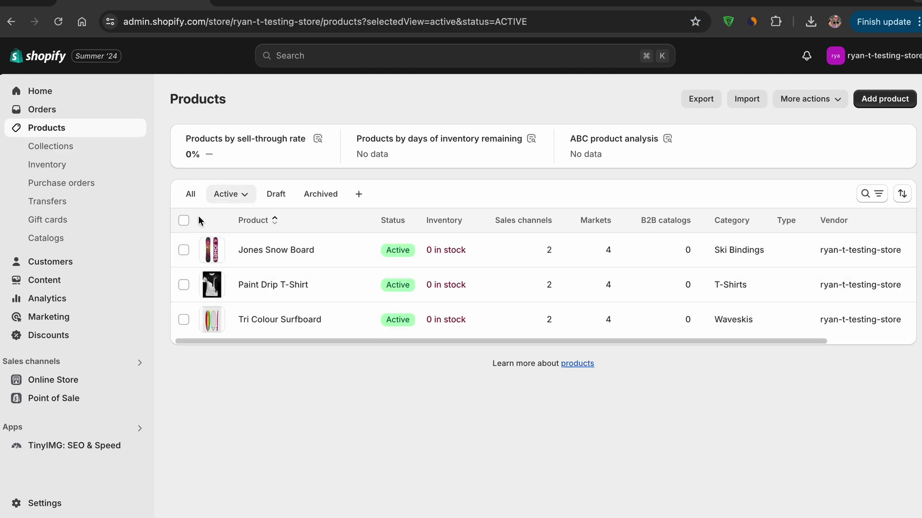
{"action": "left_click", "coordinate": [59, 445]}
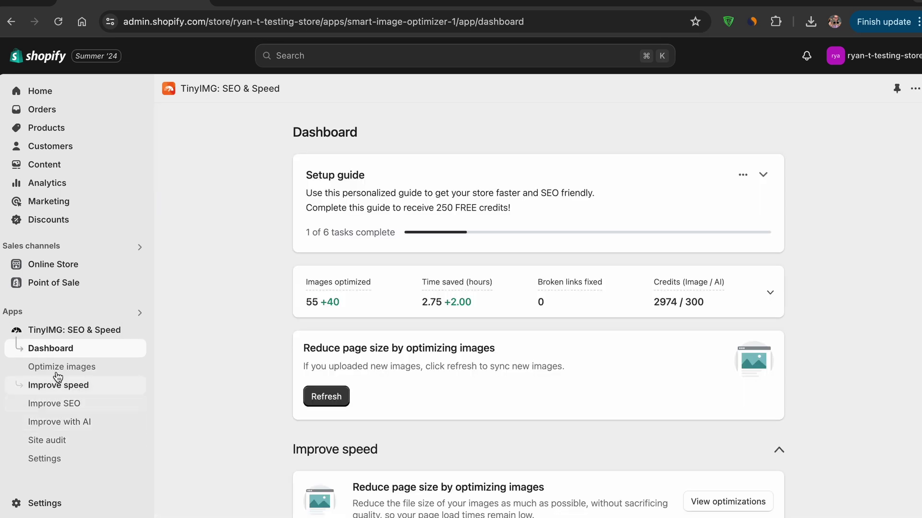
{"action": "left_click", "coordinate": [56, 367]}
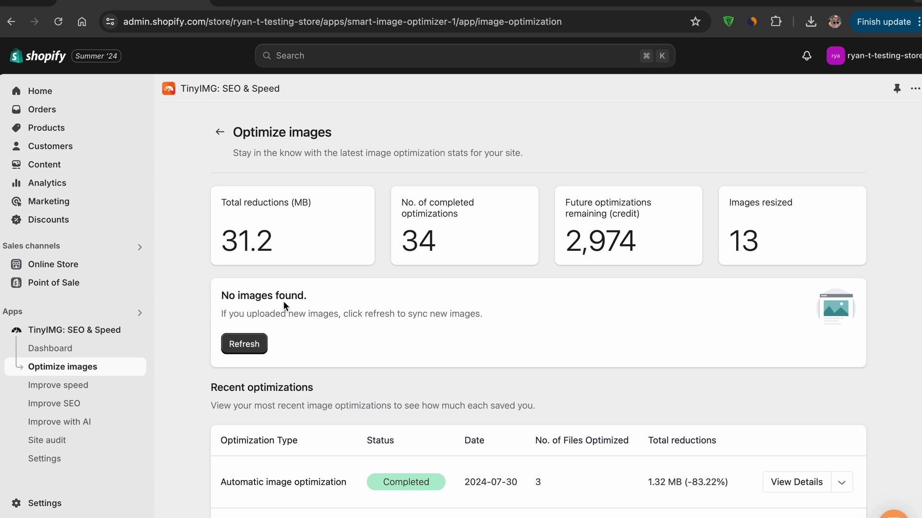
{"action": "left_click", "coordinate": [238, 346]}
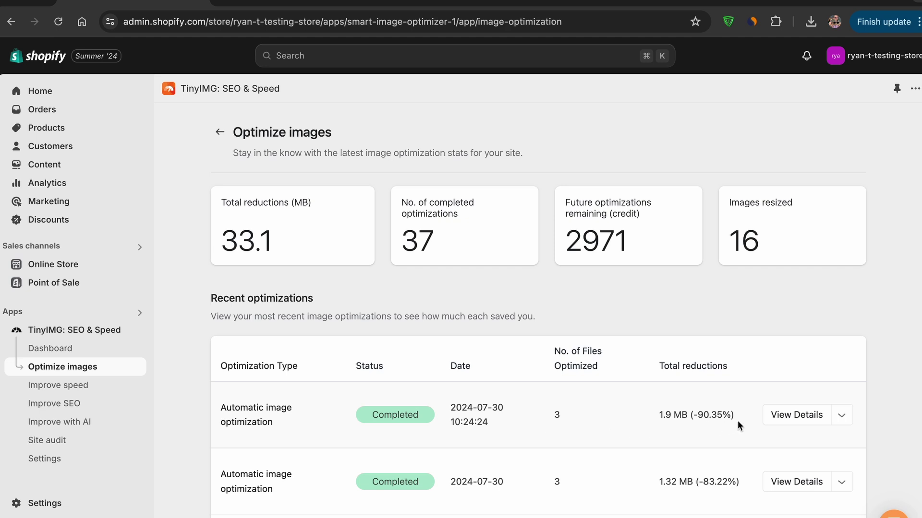
Step: Open the latest automatic image optimization's details and compare the original and optimized versions of the product images
{"action": "left_click_drag", "start_coordinate": [738, 416], "coordinate": [669, 415]}
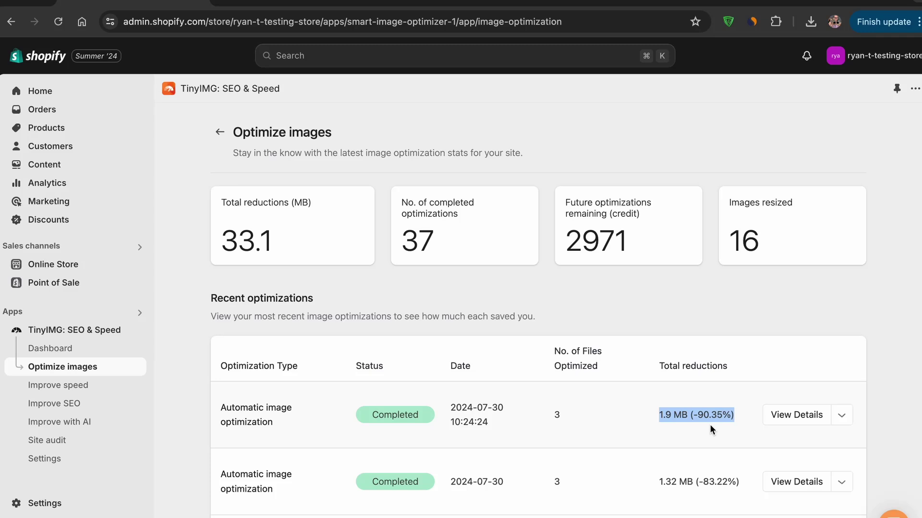
{"action": "left_click", "coordinate": [793, 418]}
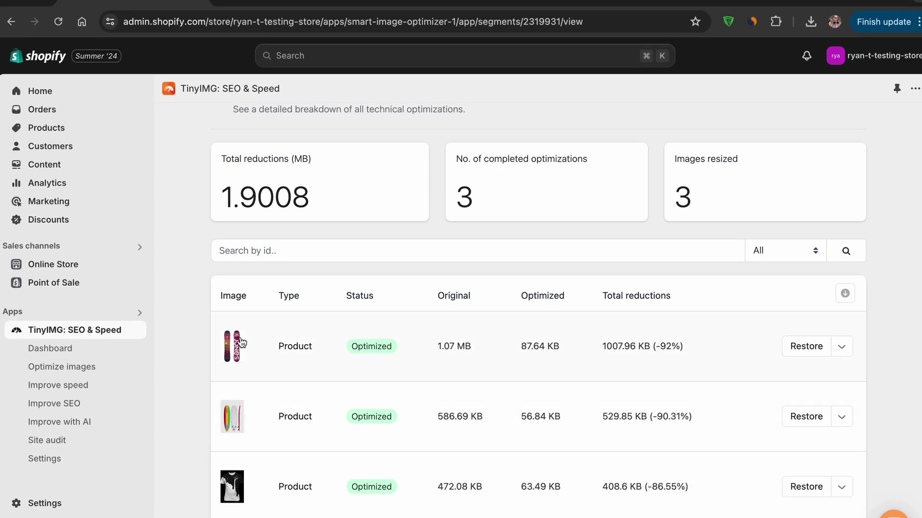
{"action": "left_click", "coordinate": [236, 356]}
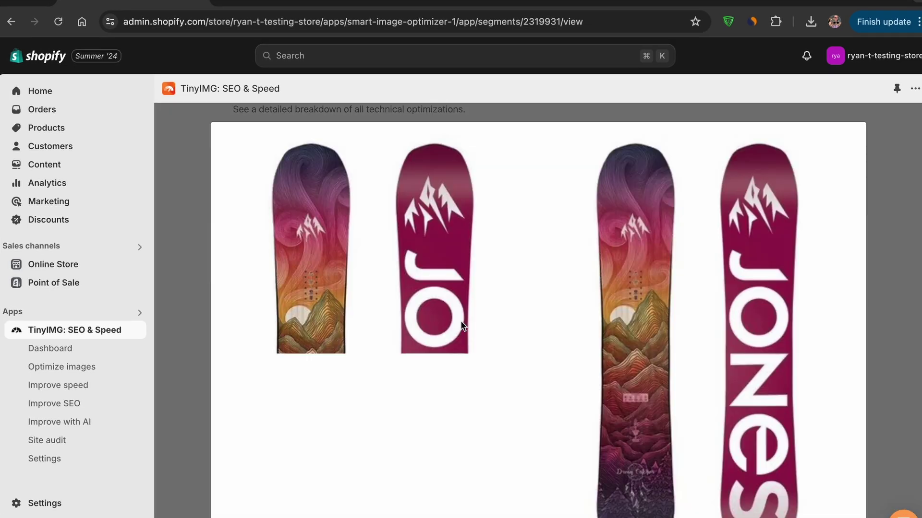
{"action": "scroll", "coordinate": [460, 320], "scroll_direction": "down", "scroll_amount": 4}
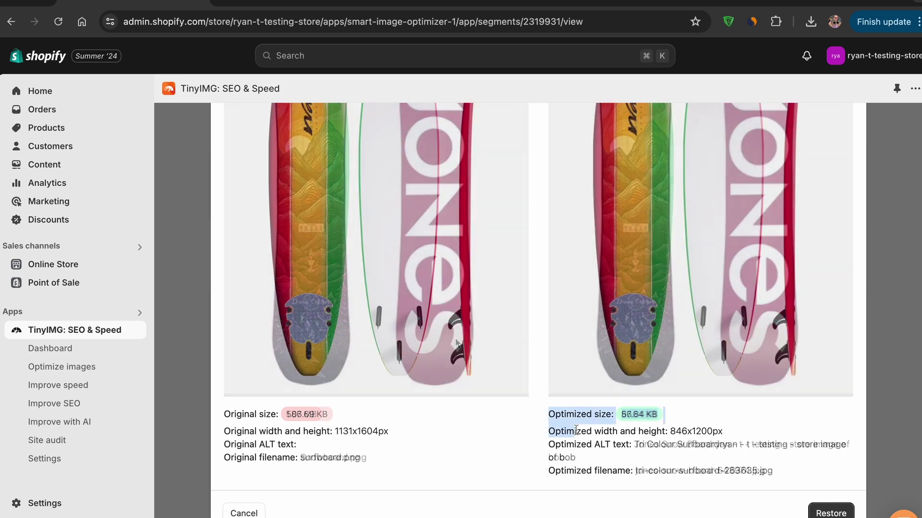
{"action": "left_click_drag", "start_coordinate": [576, 430], "coordinate": [783, 480]}
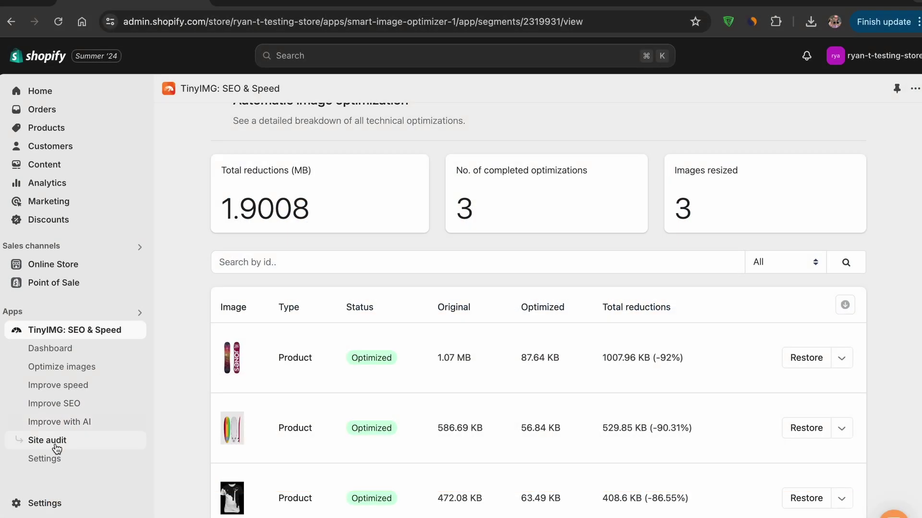
Step: Review the Automatic optimization, Convert PNG to JPG and Advanced image reduction options in the TinyIMG settings
{"action": "left_click", "coordinate": [46, 462]}
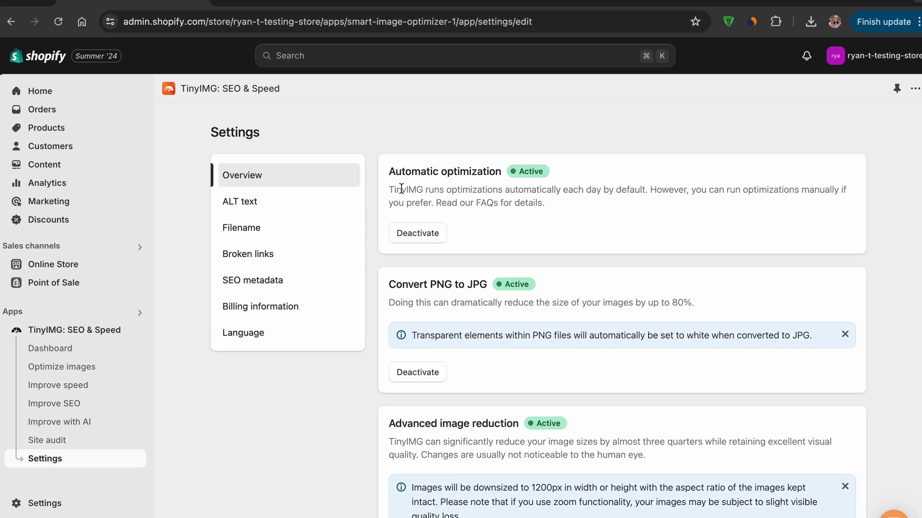
{"action": "left_click_drag", "start_coordinate": [389, 173], "coordinate": [505, 175]}
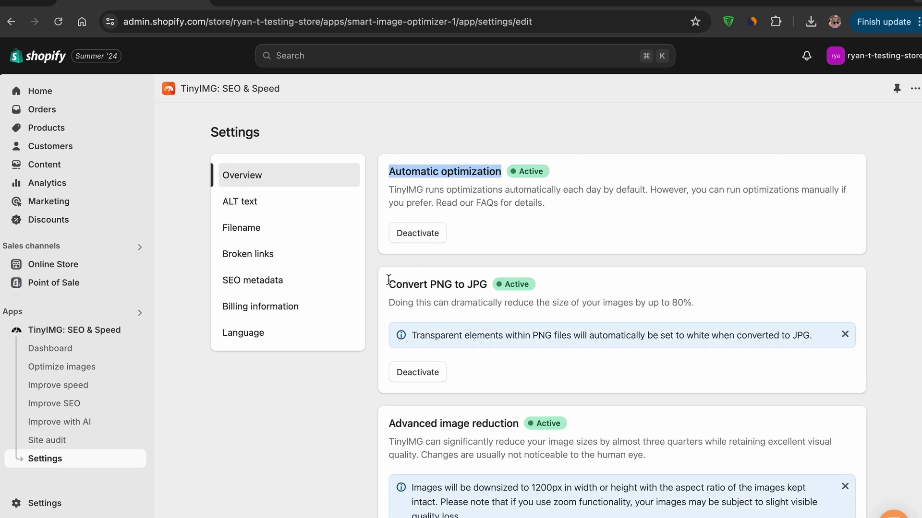
{"action": "left_click_drag", "start_coordinate": [389, 282], "coordinate": [493, 286]}
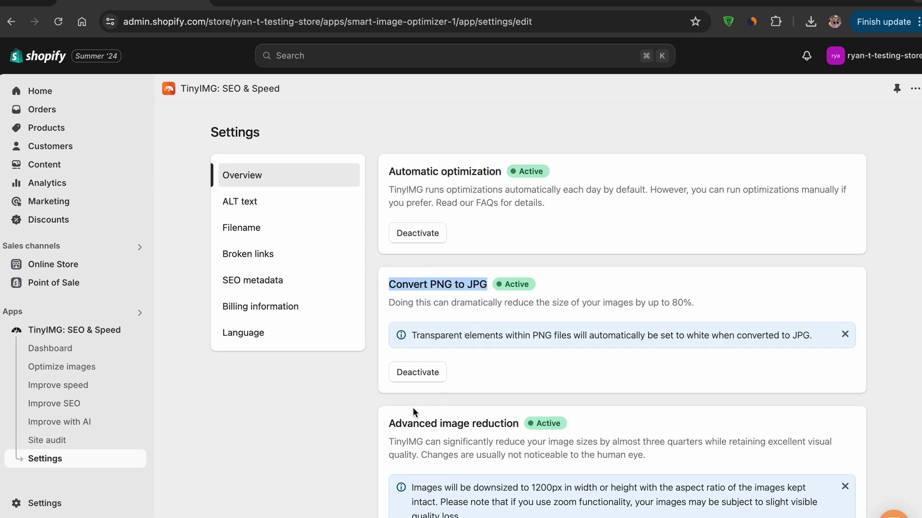
{"action": "left_click_drag", "start_coordinate": [383, 426], "coordinate": [524, 425]}
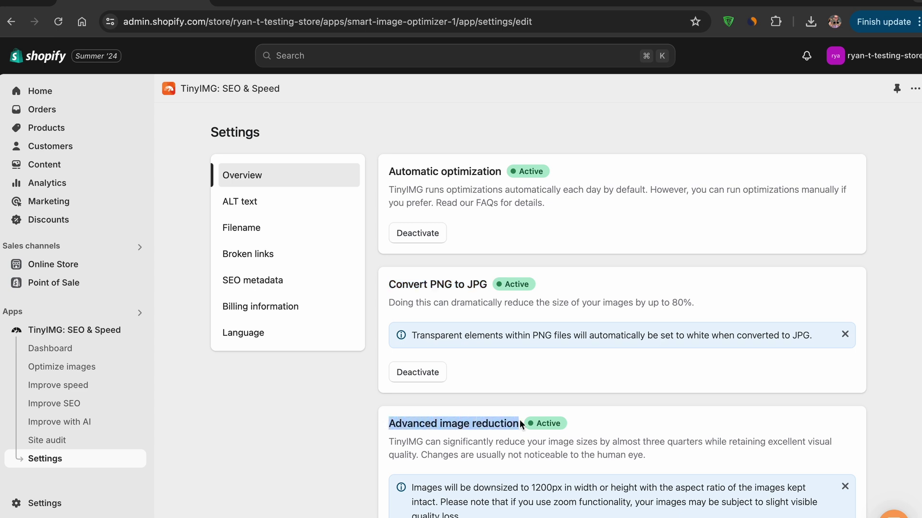
{"action": "left_click", "coordinate": [525, 424]}
Step: Replace the image ALT text template with "#product_name##product_type##shop_name# Type your desires here :)"
{"action": "left_click", "coordinate": [284, 206]}
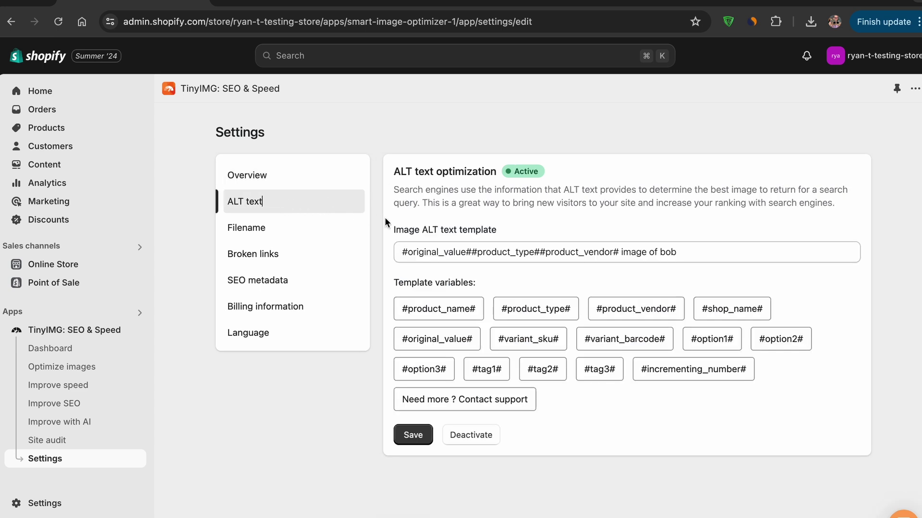
{"action": "left_click", "coordinate": [695, 252]}
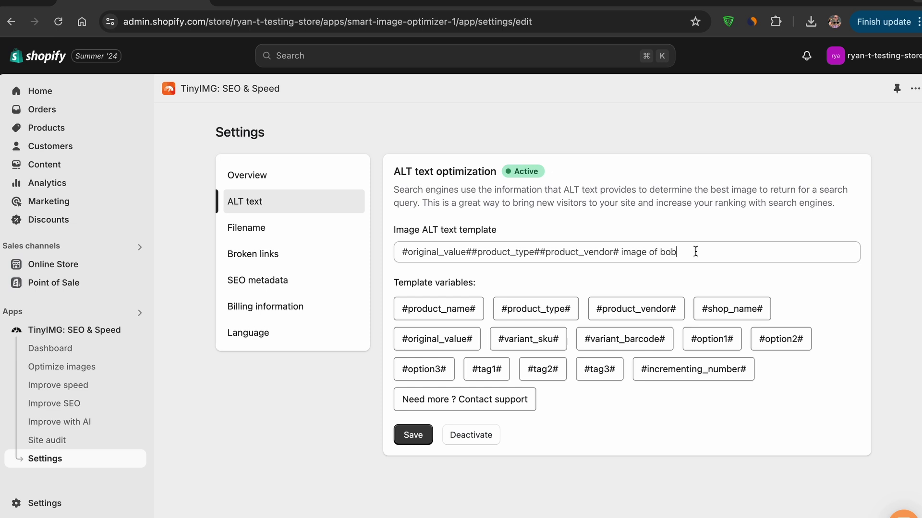
{"action": "key", "text": "super+a"}
{"action": "key", "text": "BackSpace"}
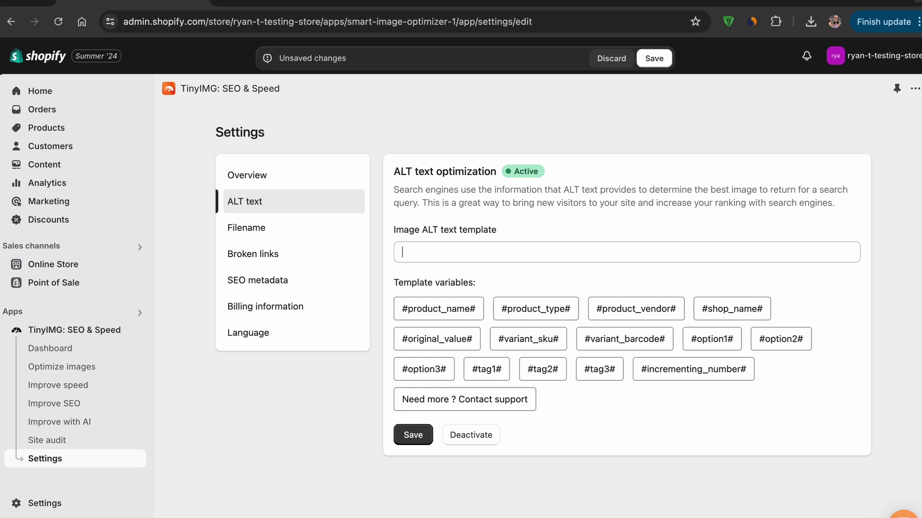
{"action": "left_click", "coordinate": [422, 307]}
{"action": "left_click", "coordinate": [535, 308]}
{"action": "left_click", "coordinate": [728, 307]}
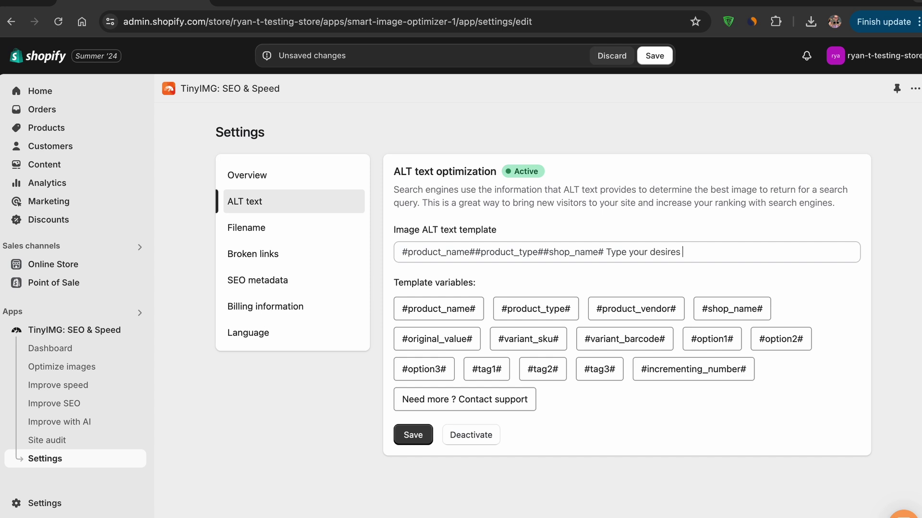
Step: Add the text "Ty" to the end of the image filename template in the filename optimization settings
{"action": "left_click", "coordinate": [271, 241]}
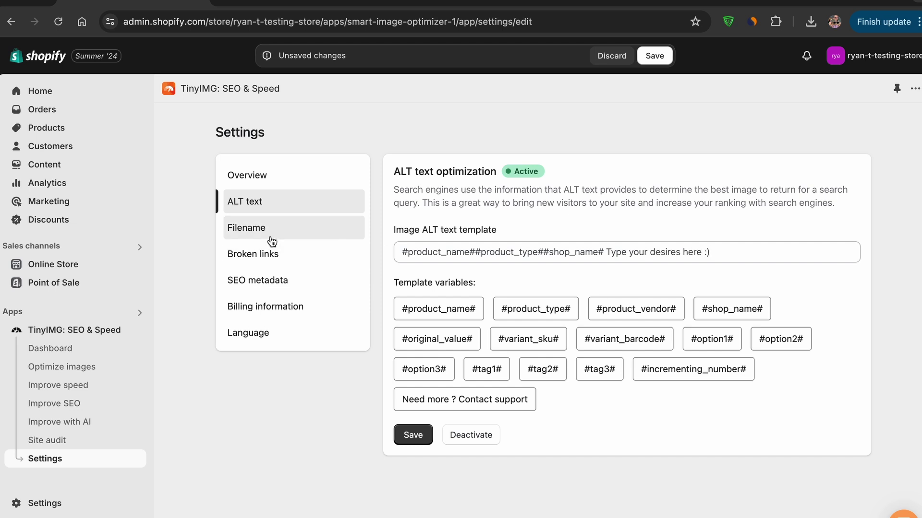
{"action": "left_click", "coordinate": [716, 246]}
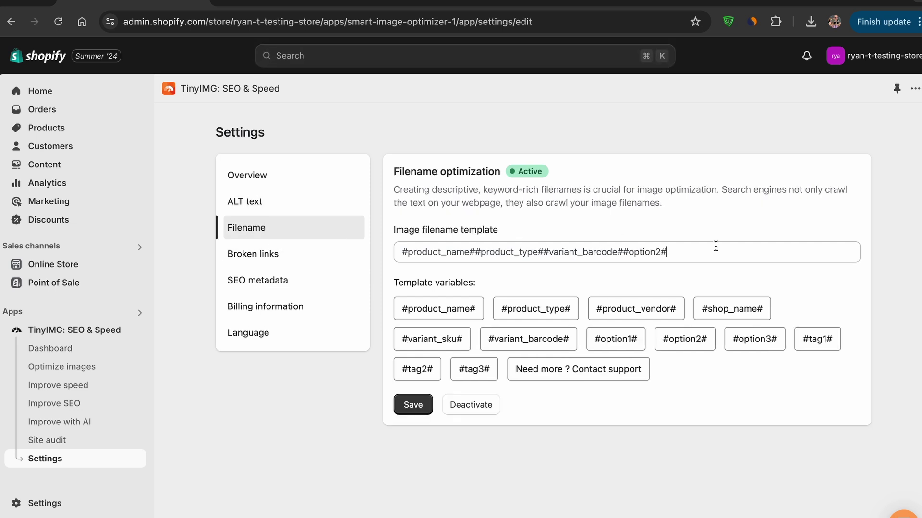
{"action": "key", "text": "Caps_Lock"}
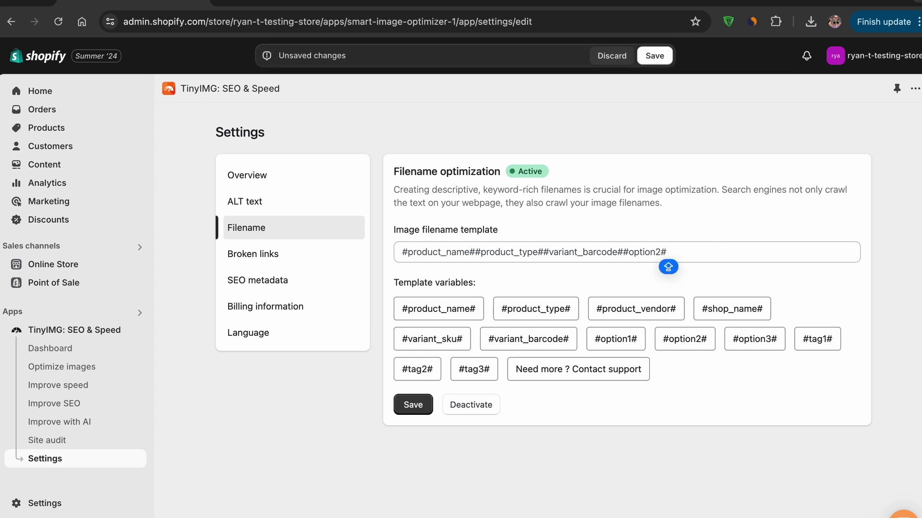
{"action": "type", "text": "Ty"}
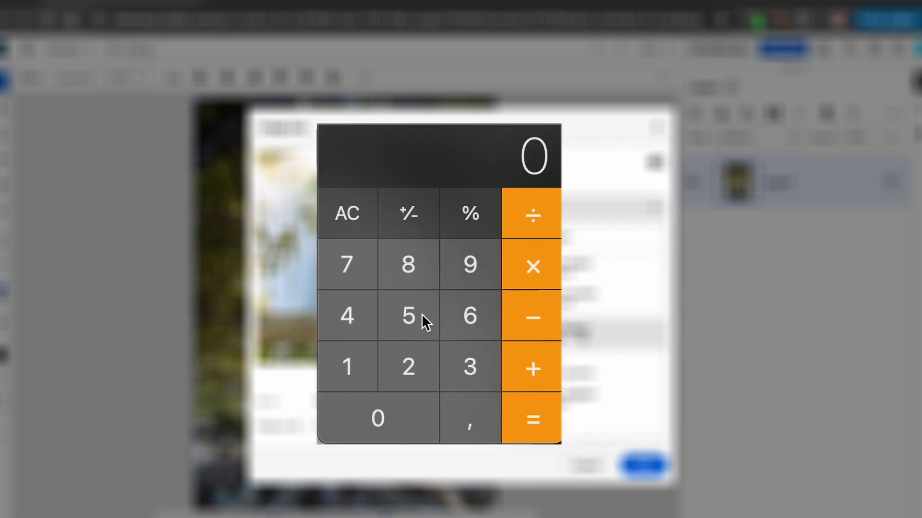
Step: In Calculator, multiply 5 by 1500 and divide the product by 60
{"action": "left_click", "coordinate": [421, 314]}
{"action": "left_click", "coordinate": [515, 272]}
{"action": "left_click", "coordinate": [350, 371]}
{"action": "left_click", "coordinate": [401, 334]}
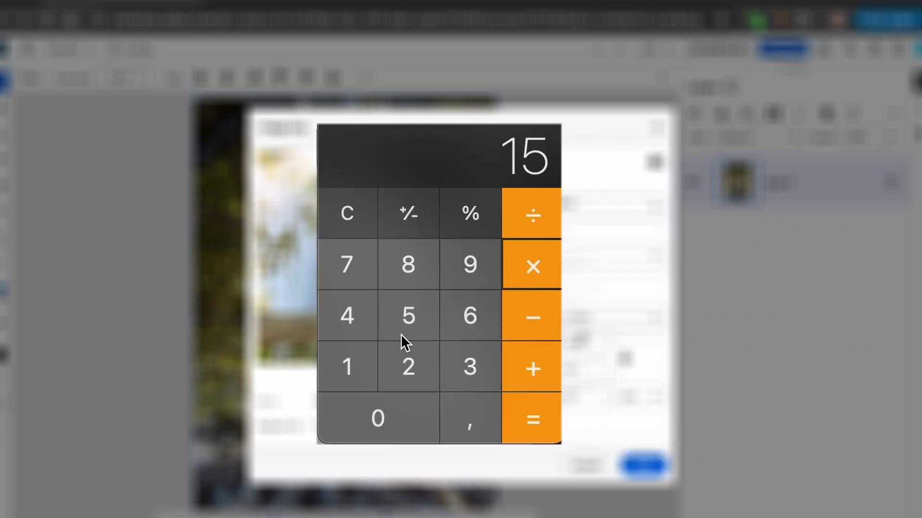
{"action": "left_click", "coordinate": [380, 418]}
{"action": "left_click", "coordinate": [380, 418]}
{"action": "left_click", "coordinate": [520, 416]}
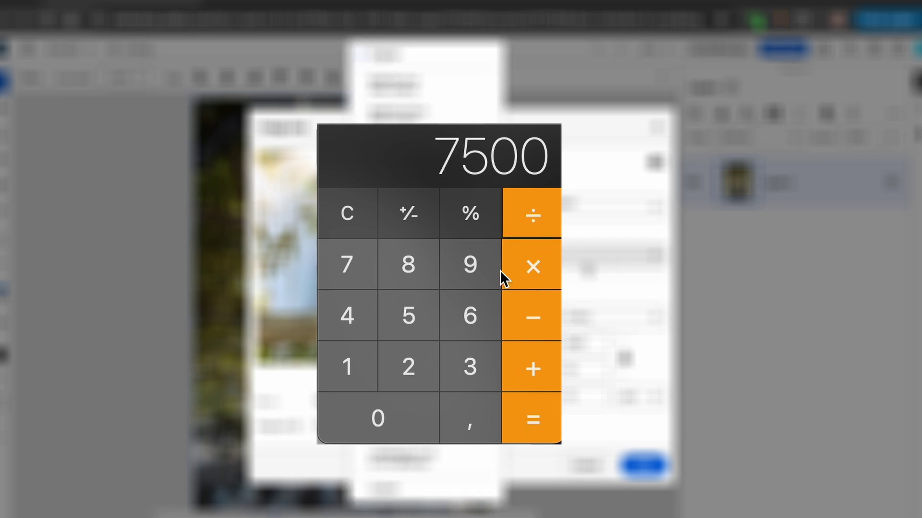
{"action": "left_click", "coordinate": [472, 322]}
{"action": "left_click", "coordinate": [380, 412]}
{"action": "left_click", "coordinate": [540, 419]}
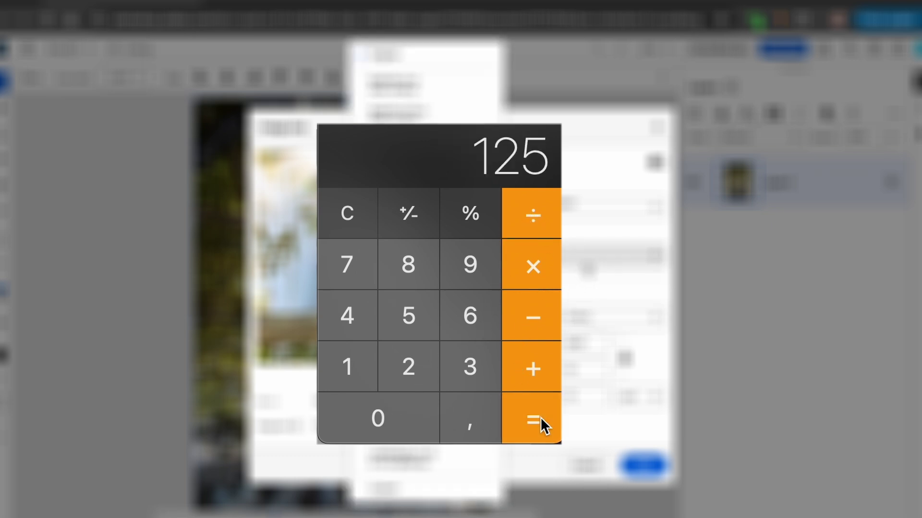